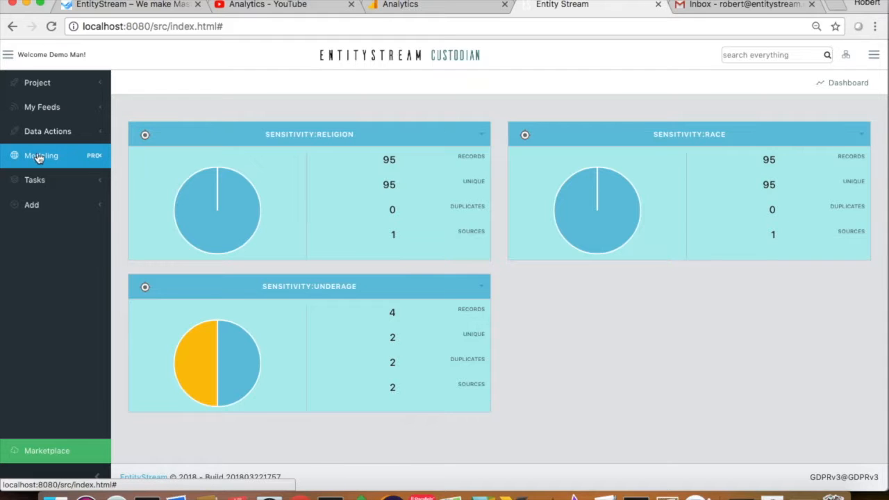
# - Open the concept model and look through the available concept groups, leaving Sensitivity selected
pyautogui.click(61, 156)
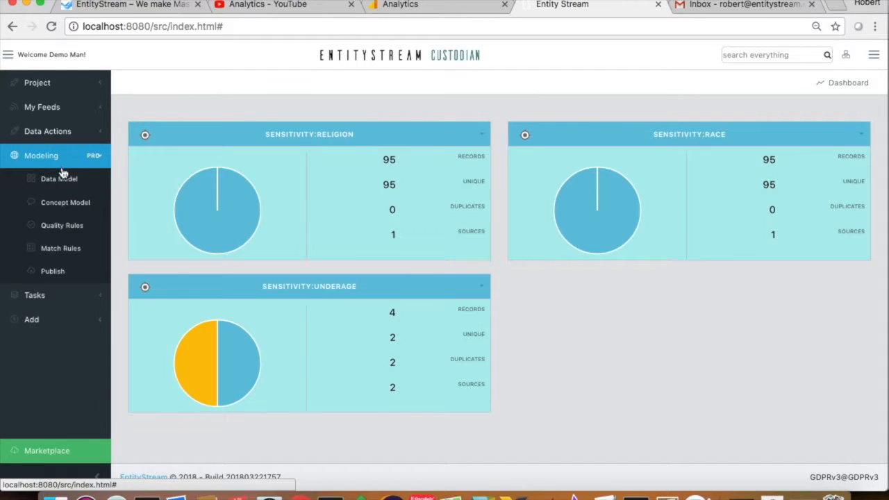
pyautogui.click(62, 180)
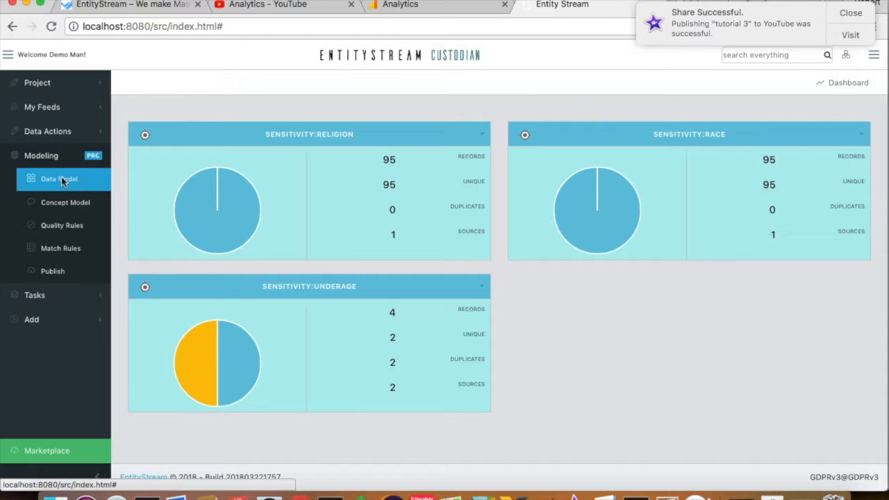
pyautogui.click(792, 33)
pyautogui.click(850, 13)
pyautogui.press('super+Tab')
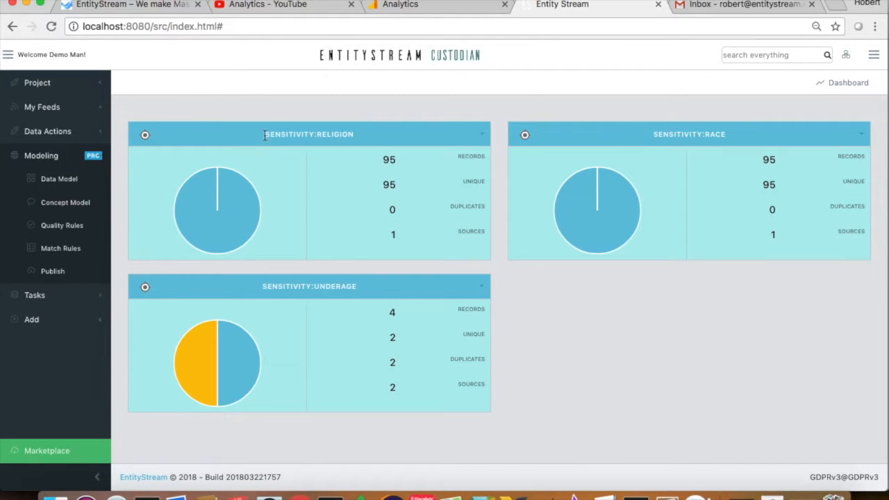
pyautogui.moveTo(262, 134); pyautogui.dragTo(313, 139)
pyautogui.click(298, 136)
pyautogui.click(63, 203)
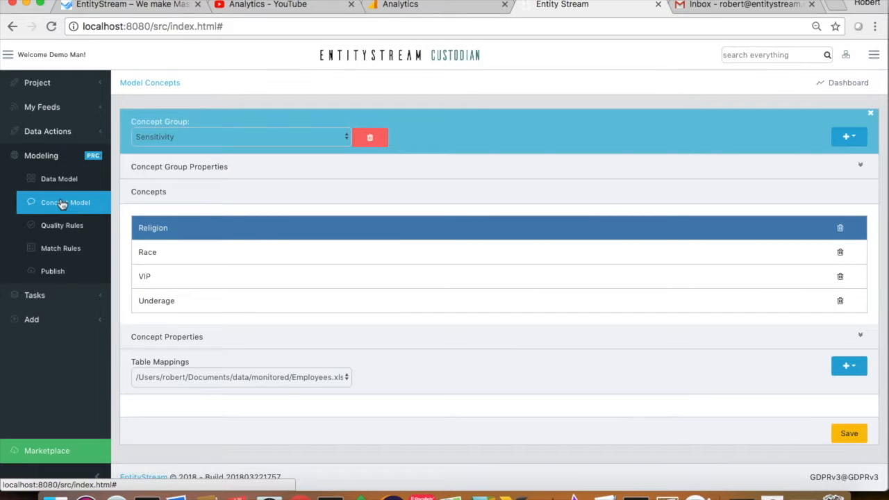
pyautogui.click(235, 138)
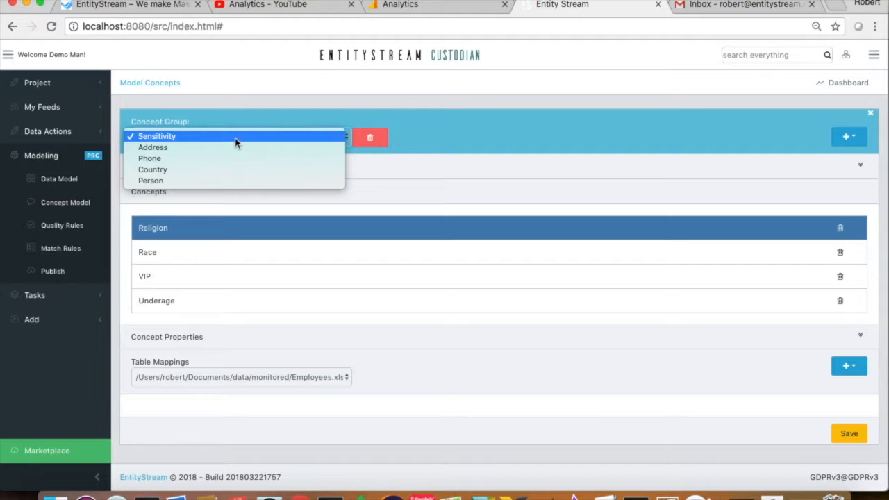
pyautogui.click(235, 137)
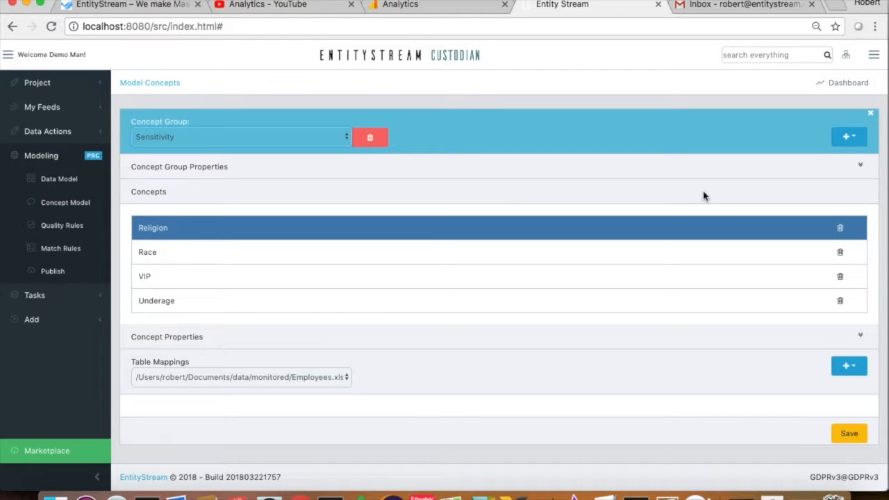
# - Review the Inheritance Algorithm and Reporting Type options of the Sensitivity concept group, and return to the dashboard
pyautogui.click(860, 165)
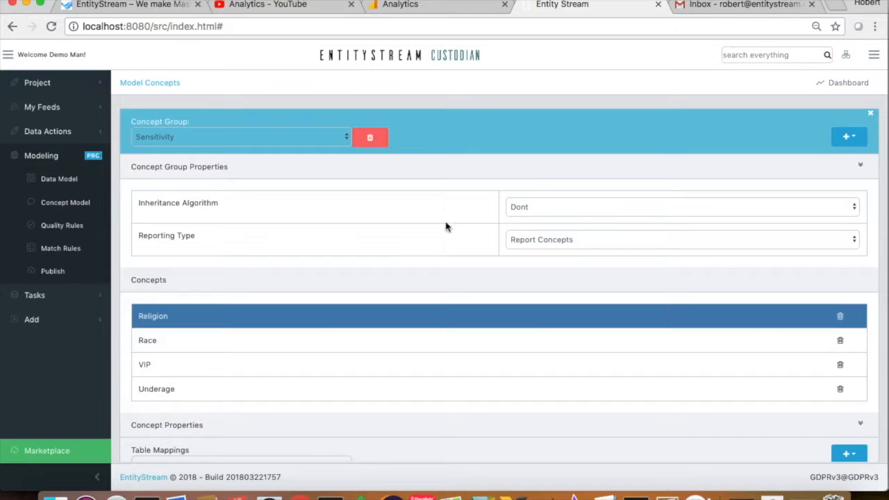
pyautogui.click(543, 207)
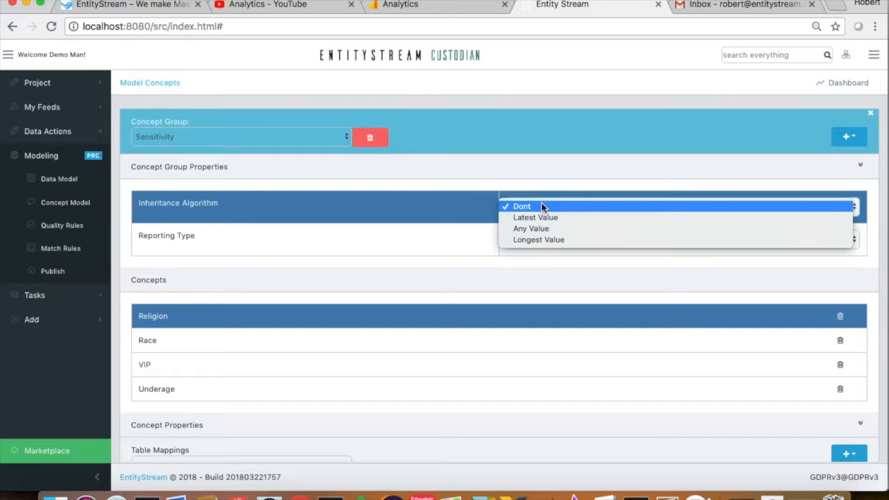
pyautogui.click(433, 207)
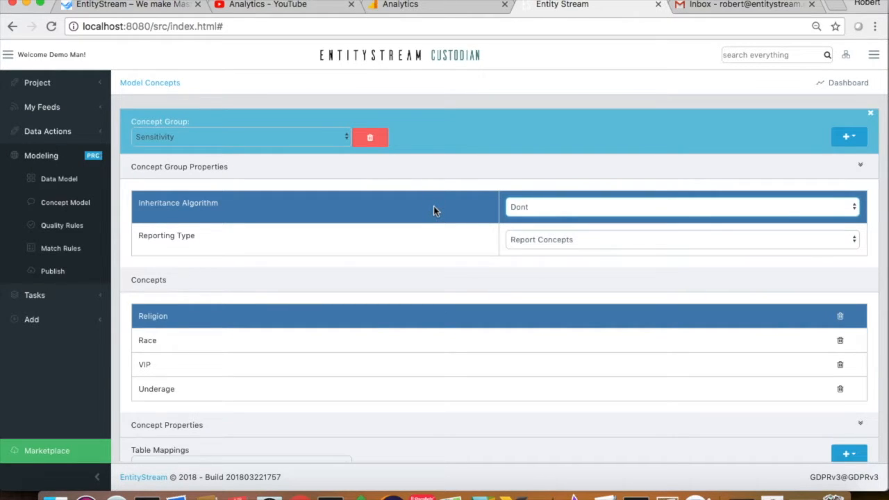
pyautogui.click(559, 246)
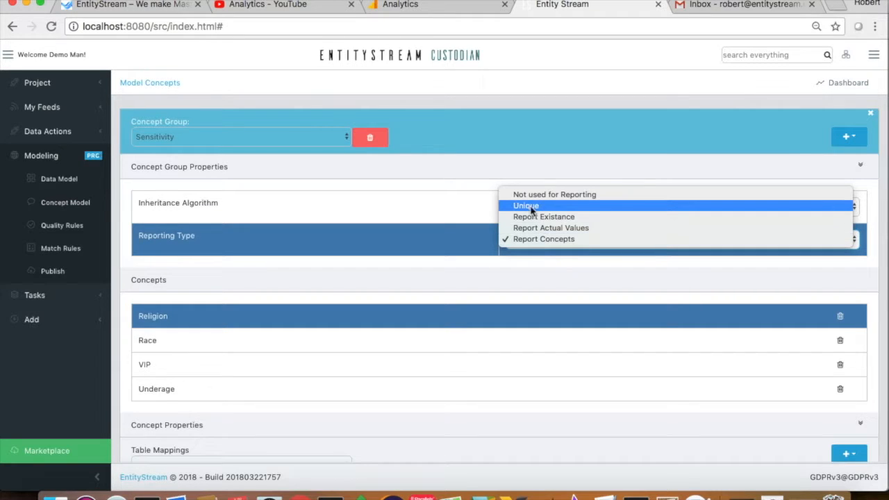
pyautogui.click(492, 172)
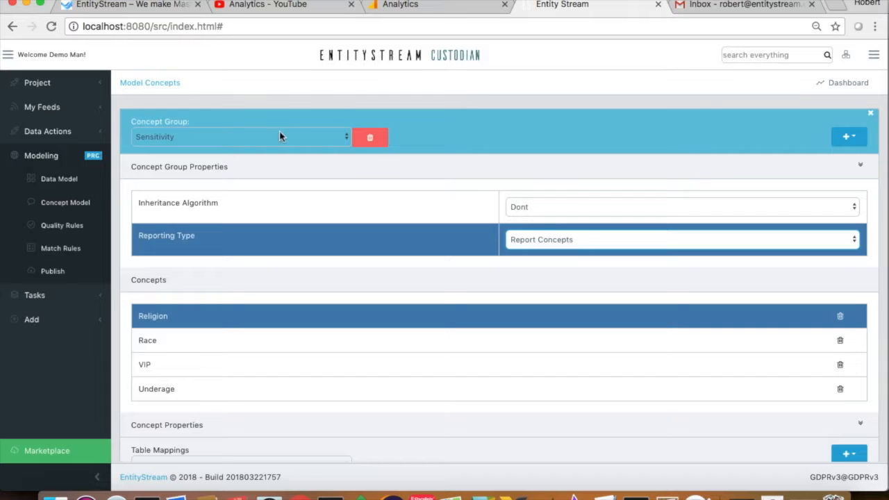
pyautogui.click(848, 90)
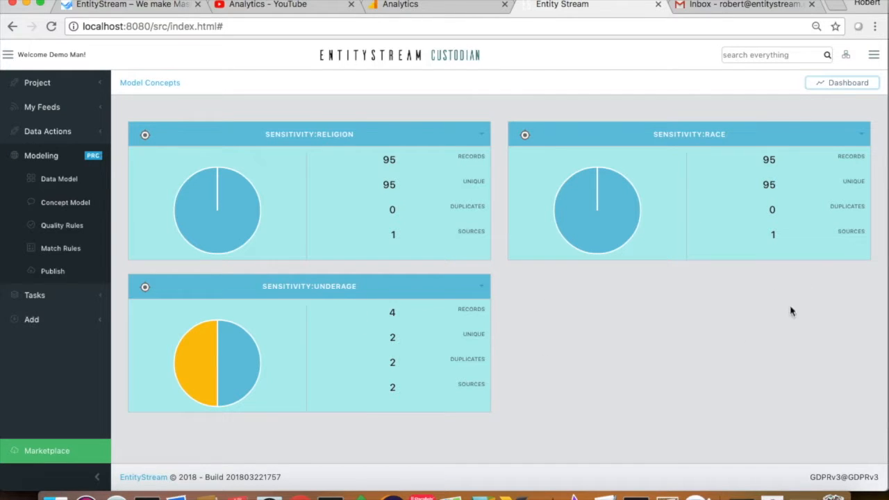
# - In the concept model, set the Person concept group's Reporting Type to Unique and save the change
pyautogui.click(71, 206)
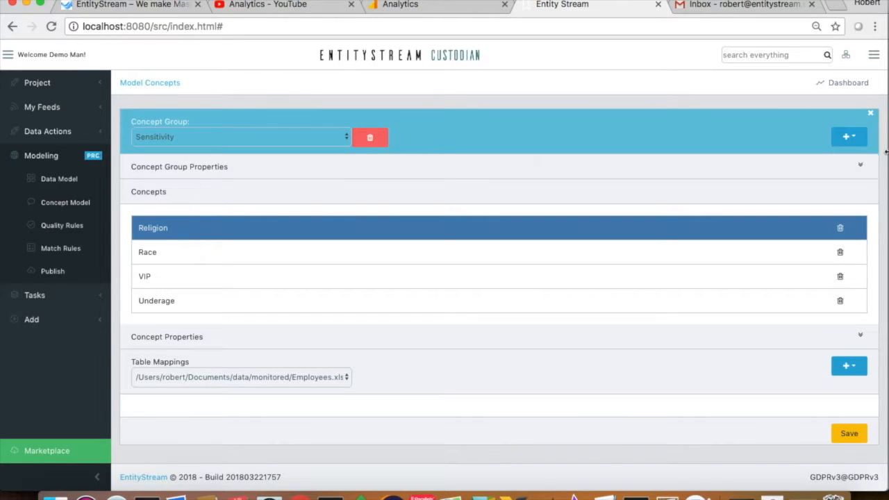
pyautogui.click(224, 141)
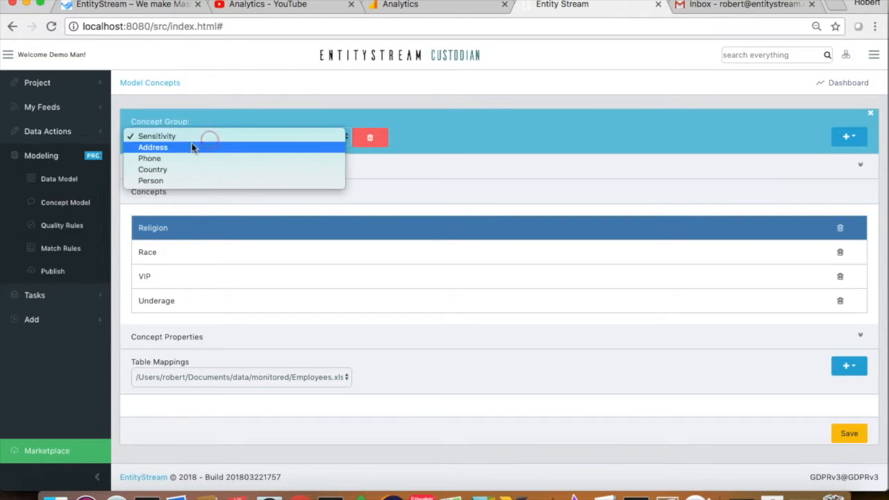
pyautogui.click(154, 180)
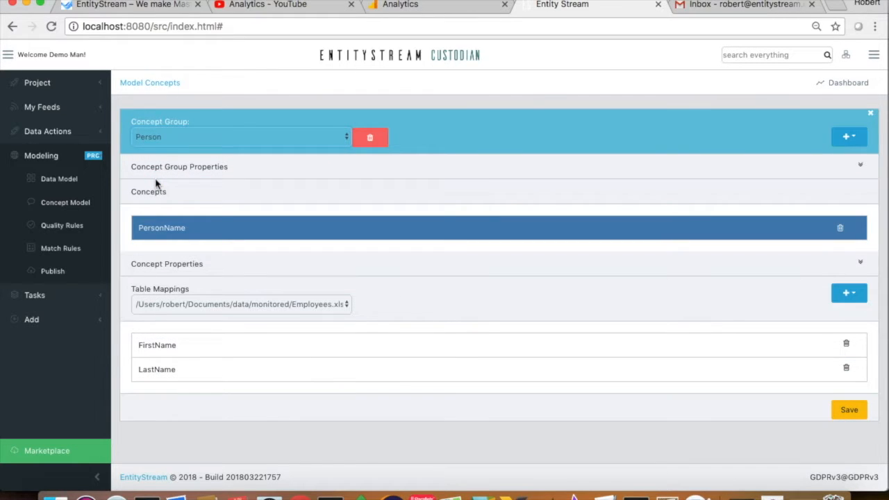
pyautogui.click(859, 167)
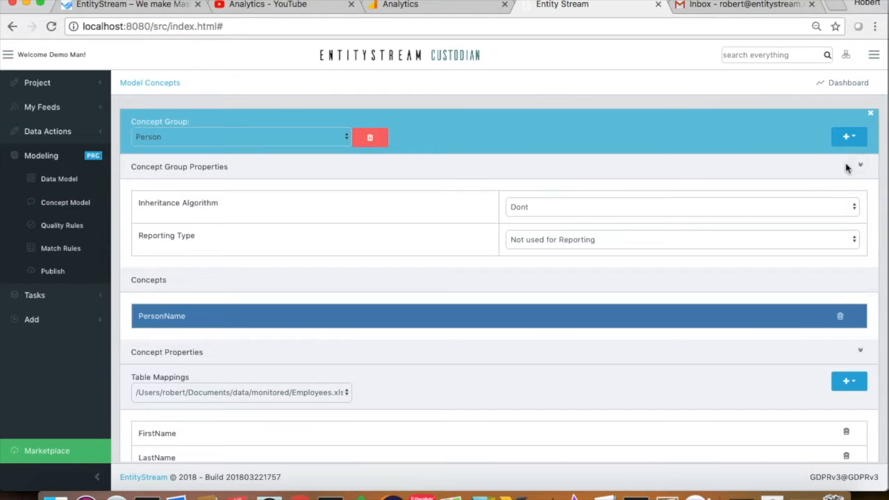
pyautogui.click(566, 241)
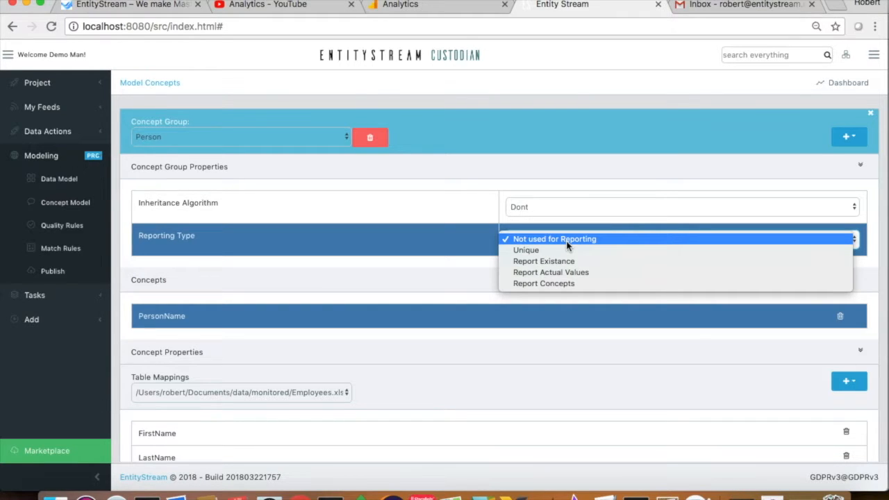
pyautogui.click(531, 250)
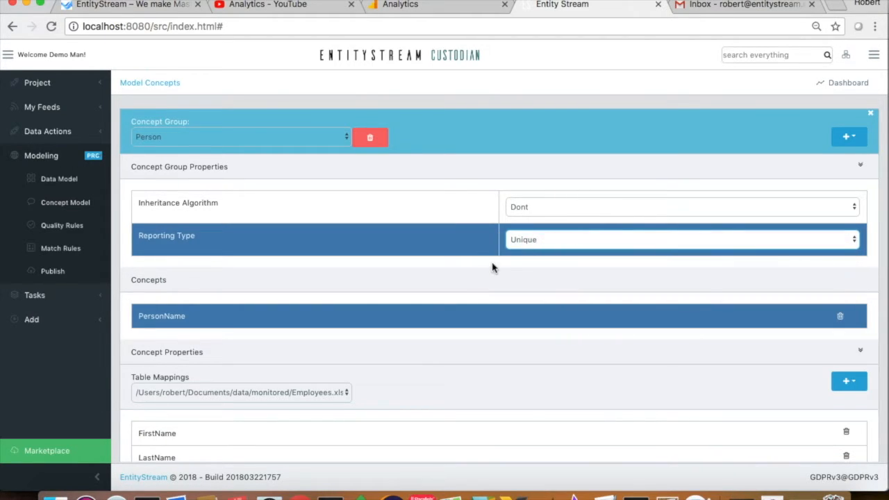
pyautogui.scroll(-2, 482, 275)
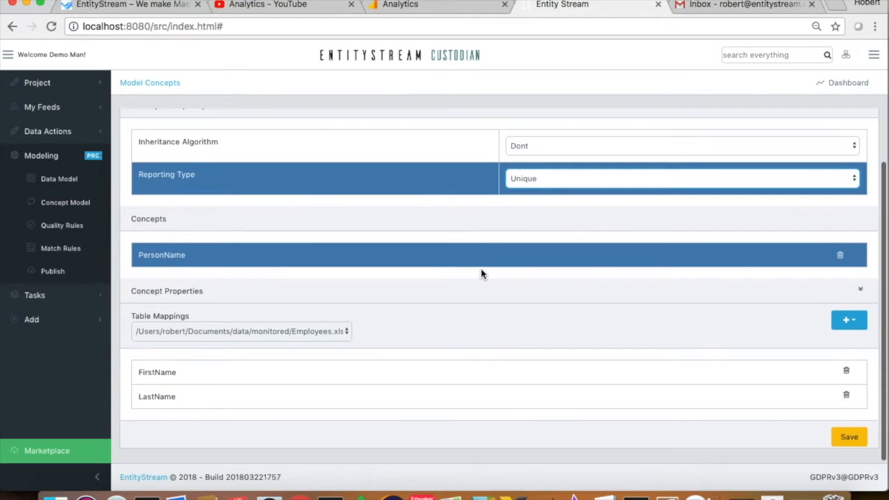
pyautogui.click(850, 439)
# - Reload the dashboard, check the Person tile's source figure and open the Analyse view for Person
pyautogui.press('super+r')
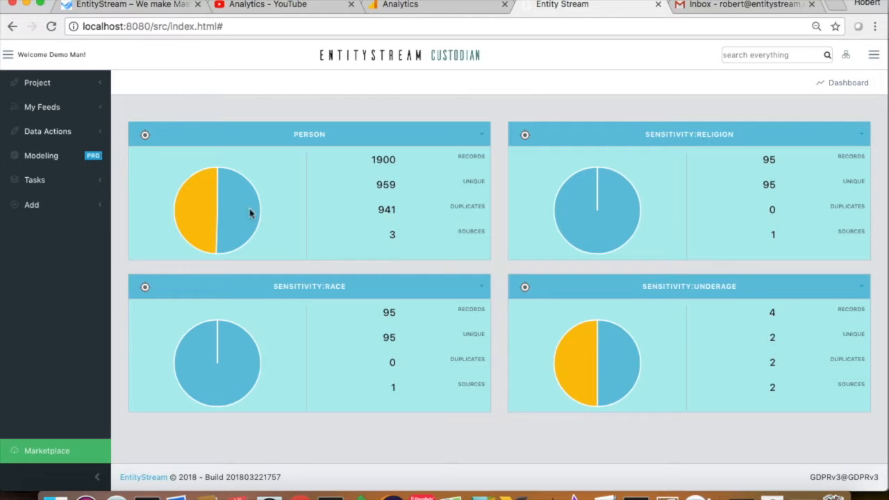
pyautogui.moveTo(215, 201)
pyautogui.tripleClick(393, 236)
pyautogui.click(396, 234)
pyautogui.click(482, 135)
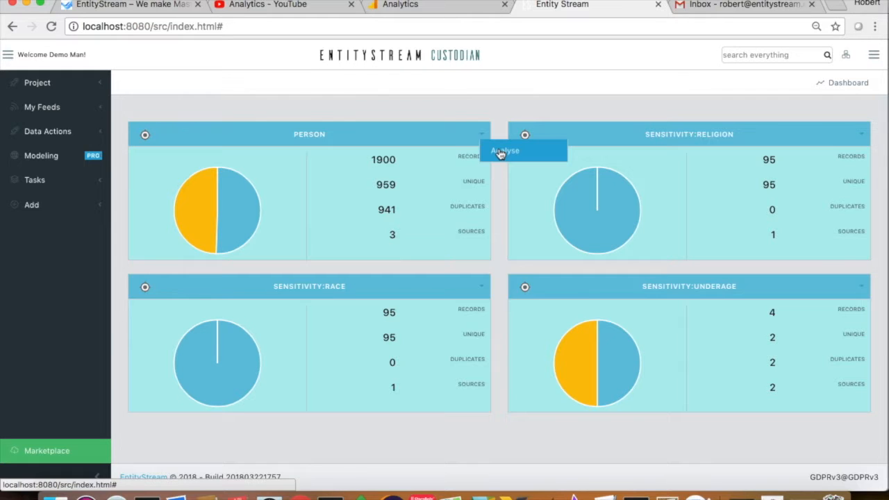
pyautogui.click(500, 154)
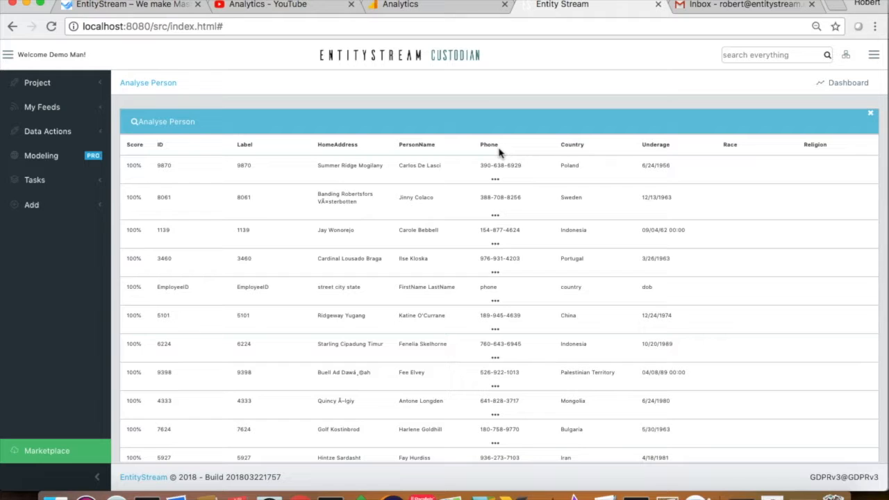
# - Browse the Person records, examine the source records behind the Mongolia entry and collapse its details
pyautogui.scroll(-3, 491, 278)
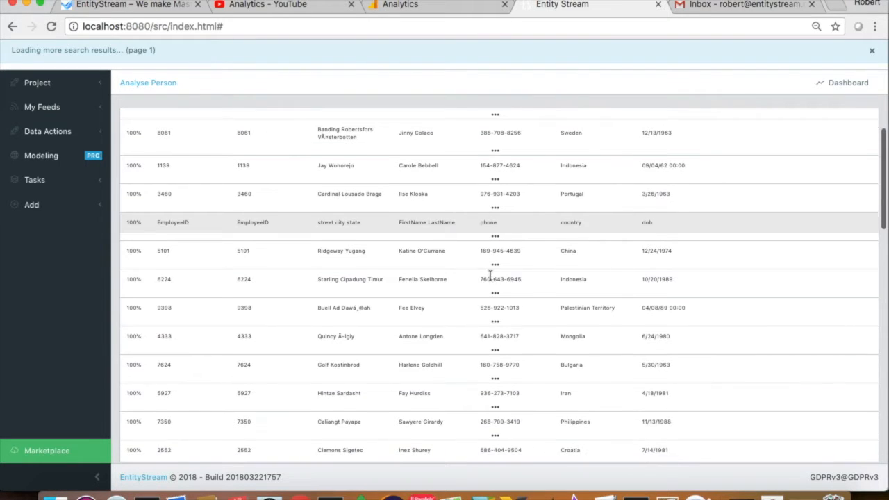
pyautogui.scroll(-3, 490, 276)
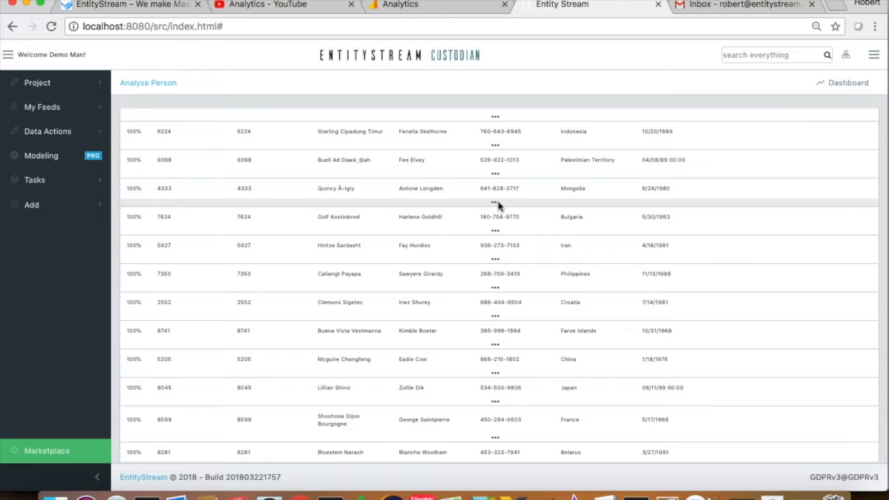
pyautogui.click(497, 205)
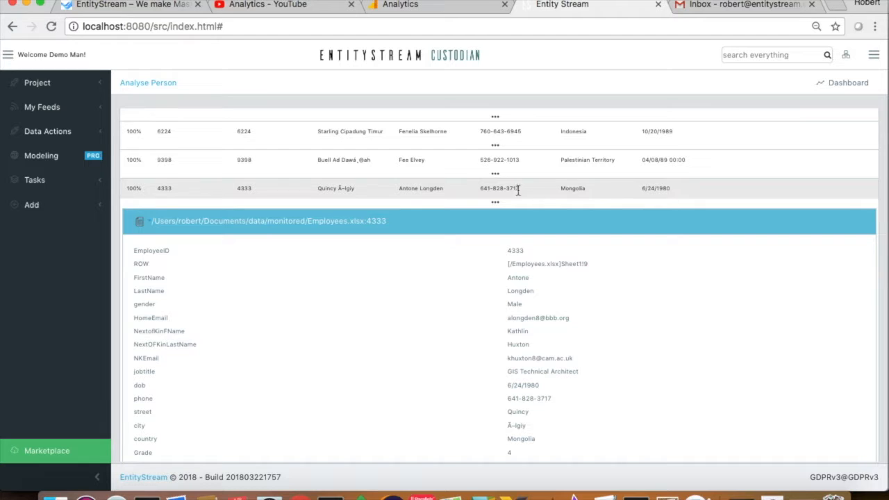
pyautogui.scroll(-5, 442, 340)
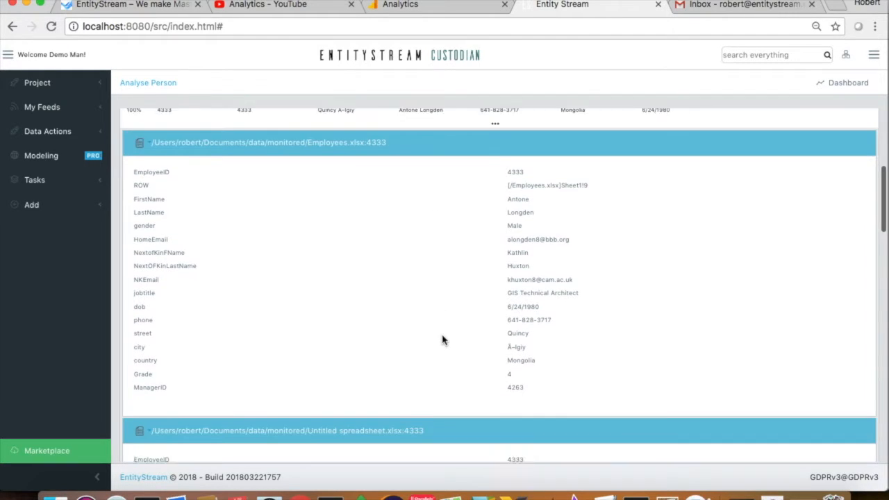
pyautogui.scroll(2, 442, 341)
pyautogui.scroll(2, 442, 340)
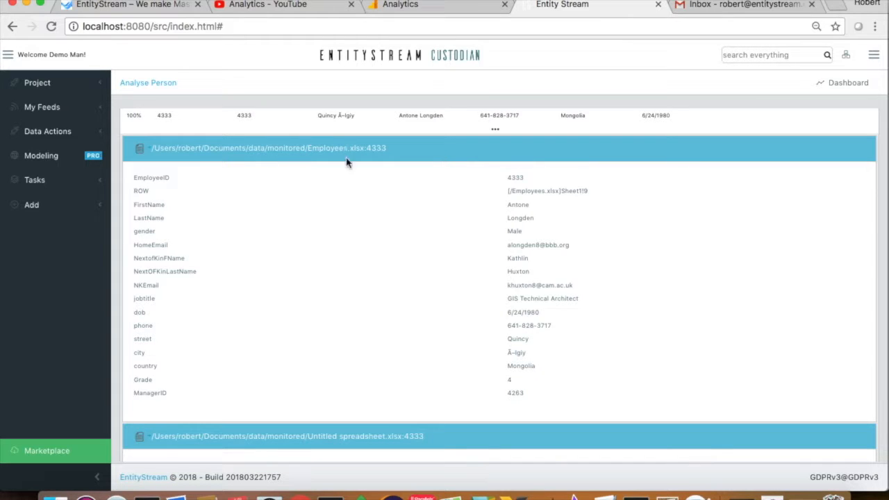
pyautogui.scroll(-3, 389, 401)
pyautogui.scroll(-10, 391, 381)
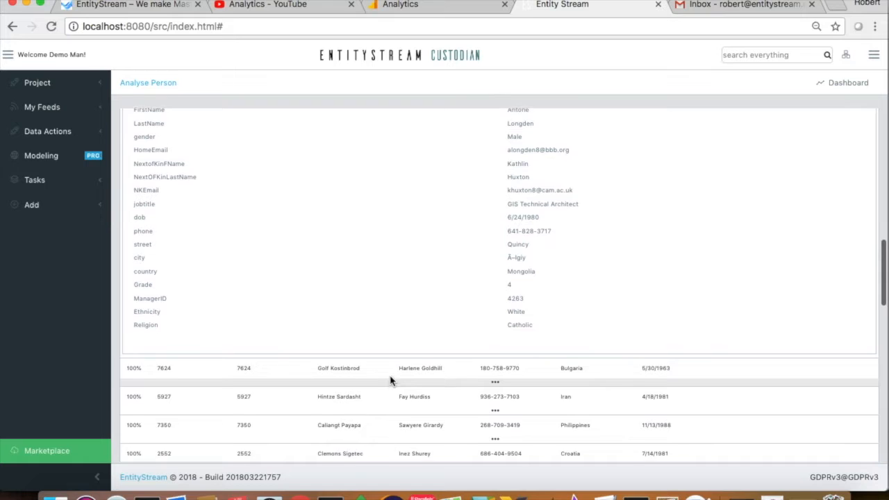
pyautogui.scroll(-5, 391, 380)
pyautogui.scroll(-1, 390, 380)
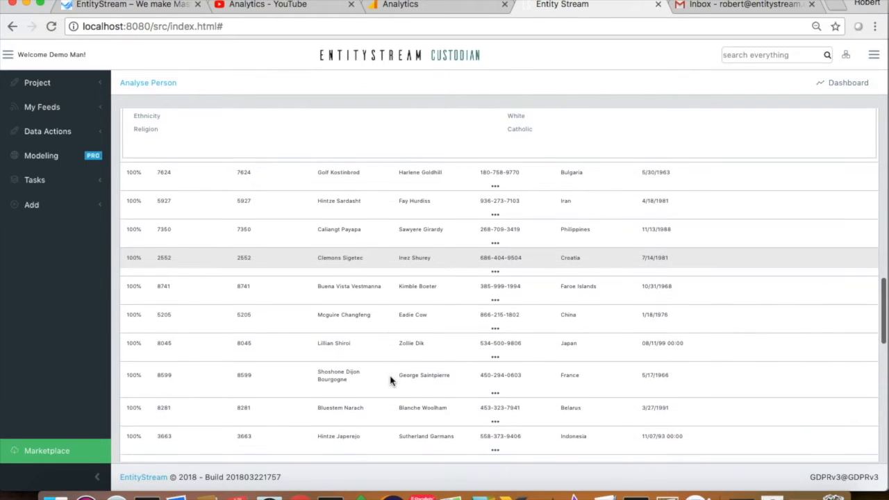
pyautogui.scroll(11, 390, 380)
pyautogui.scroll(10, 390, 380)
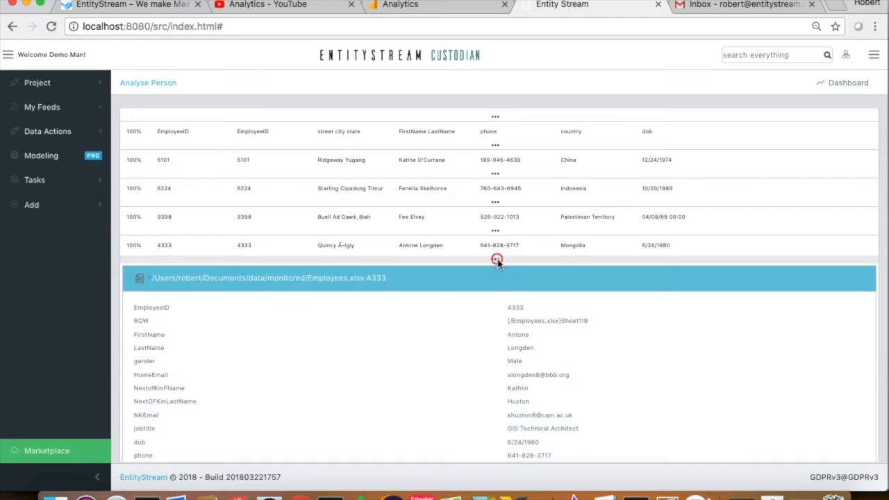
pyautogui.click(496, 261)
pyautogui.scroll(2, 526, 255)
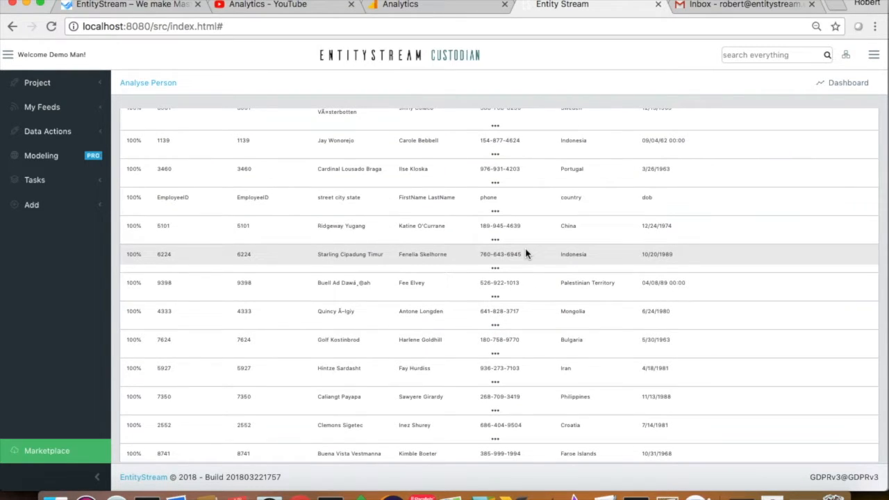
pyautogui.scroll(3, 514, 256)
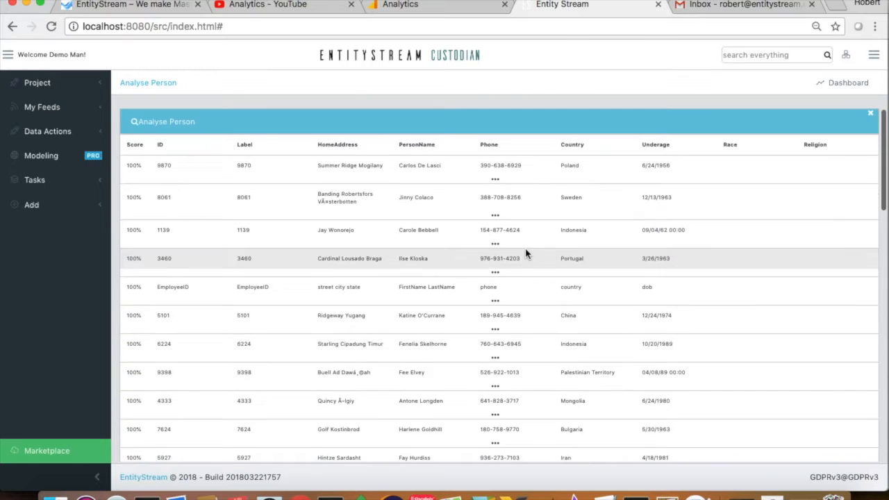
# - Return to the dashboard, then open the concept model and select the Person concept group
pyautogui.click(847, 83)
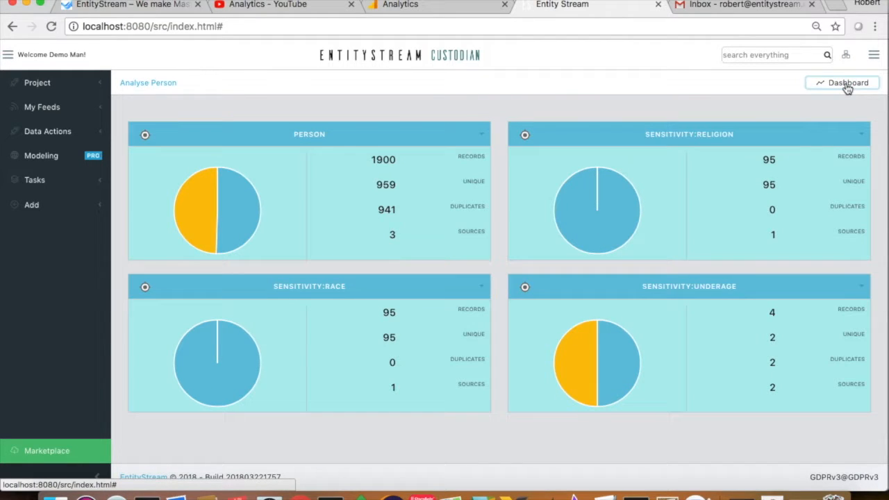
pyautogui.click(57, 157)
pyautogui.click(70, 203)
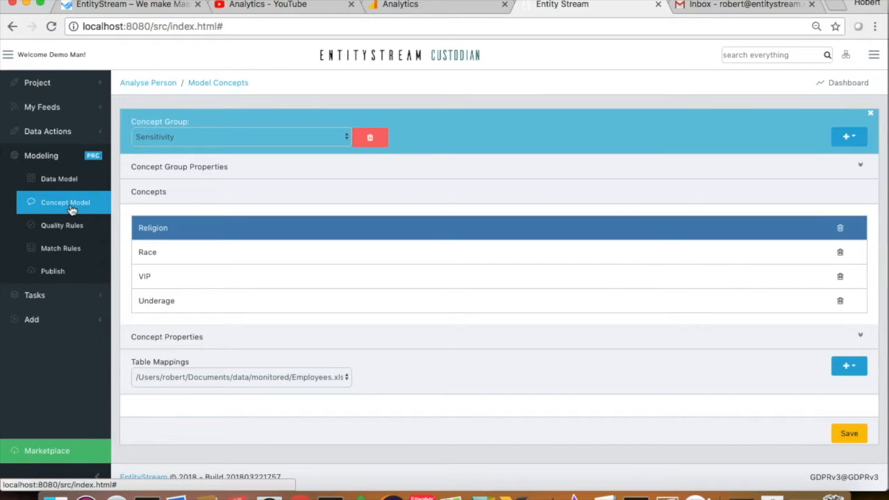
pyautogui.click(204, 137)
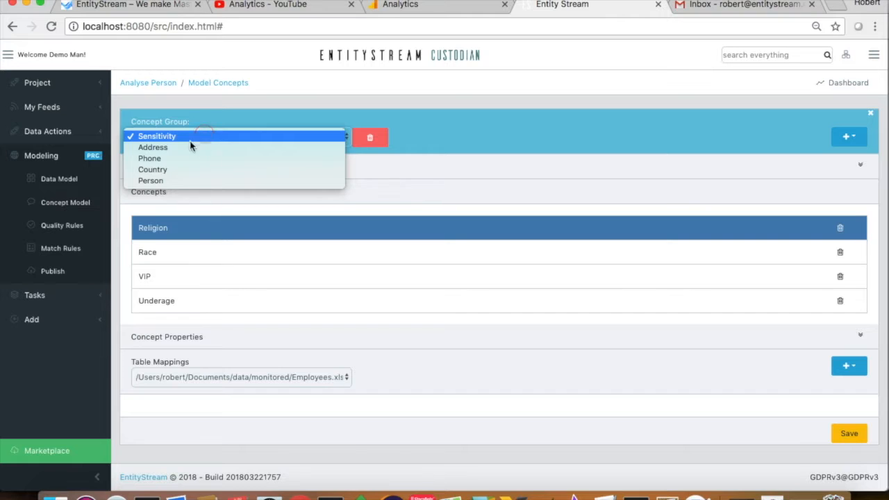
pyautogui.click(164, 179)
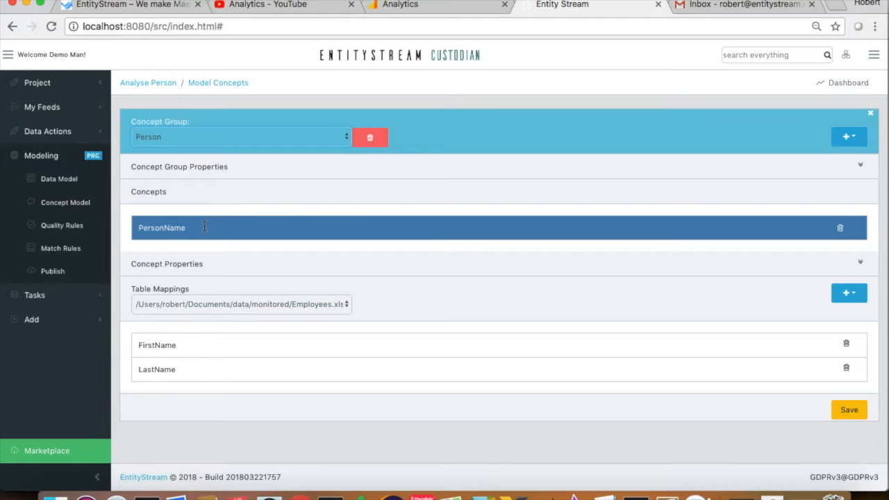
# - Expand the PersonName concept's properties and review the available Data Type options
pyautogui.click(860, 264)
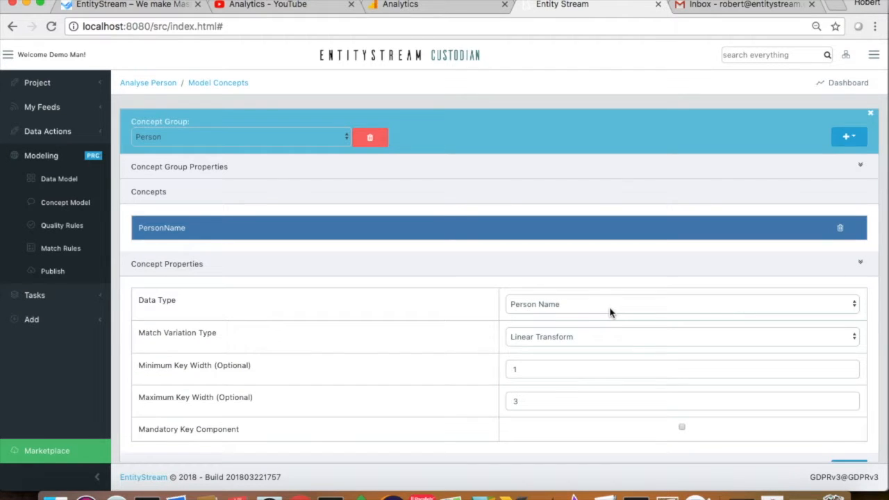
pyautogui.click(589, 308)
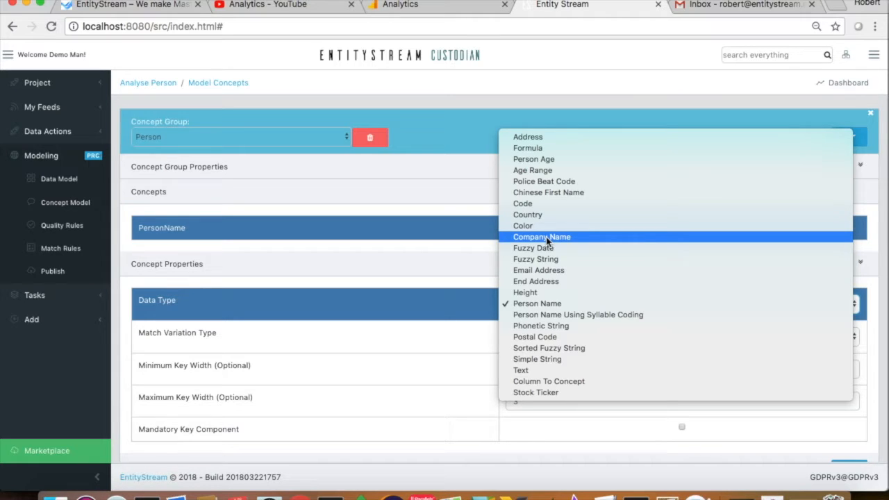
pyautogui.click(462, 257)
pyautogui.scroll(-2, 462, 256)
pyautogui.scroll(1, 462, 257)
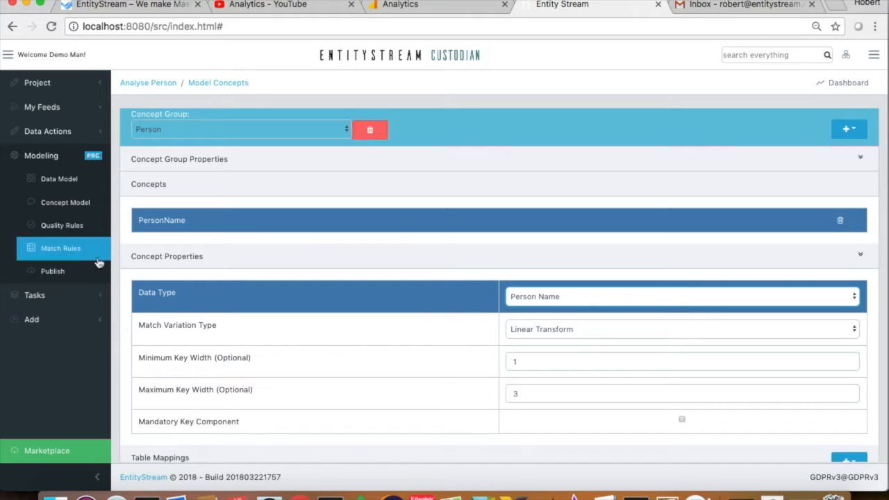
# - Open the match rules and review the Main index's Concept Group choices and the option for adding an index
pyautogui.click(66, 257)
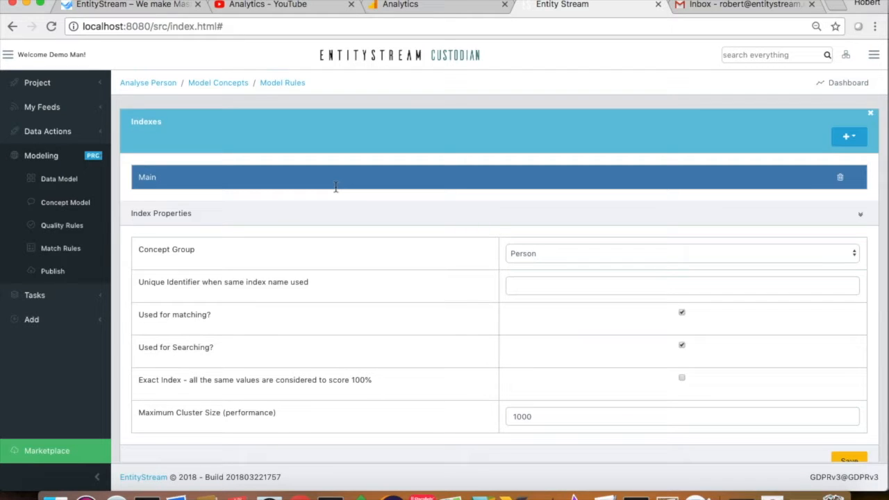
pyautogui.click(539, 254)
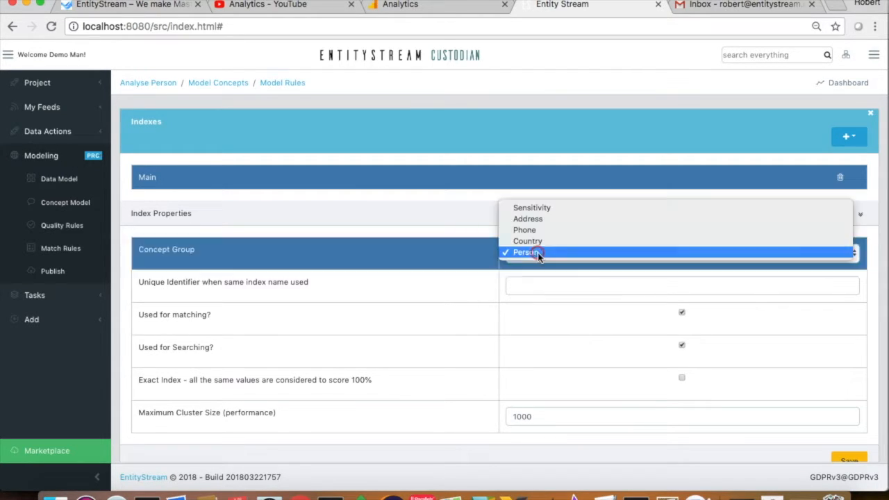
pyautogui.click(539, 254)
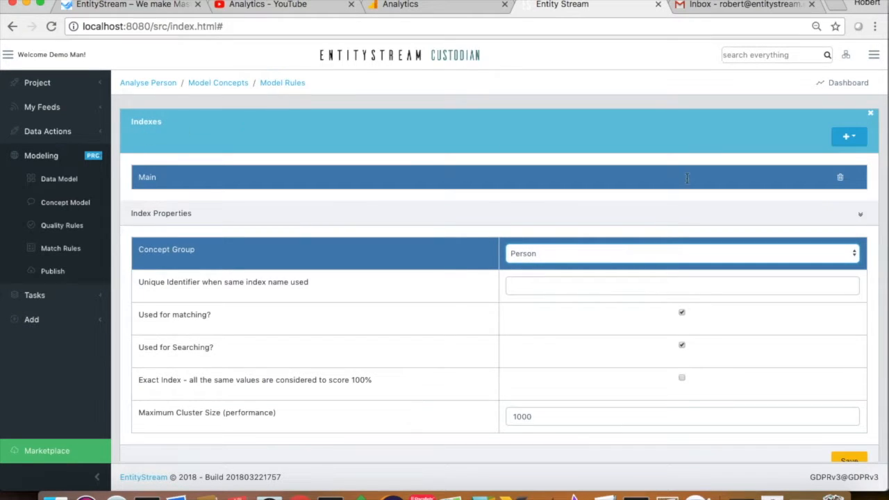
pyautogui.click(860, 138)
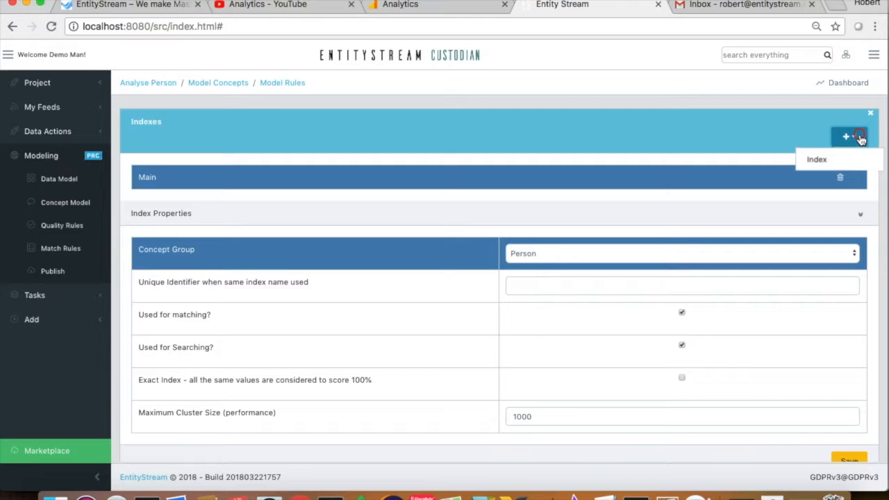
pyautogui.click(854, 136)
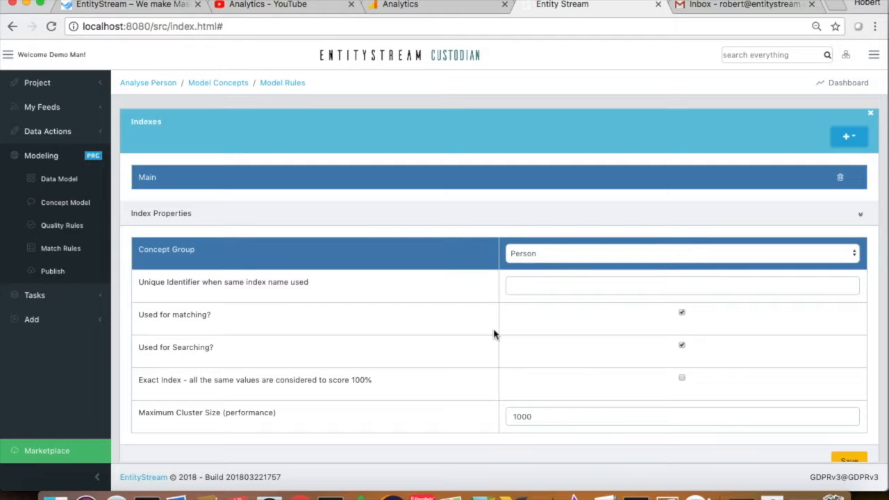
# - Examine the Main index's match rules and the concept groups that can be added as purposes of the Person+Email rule
pyautogui.scroll(-3, 493, 334)
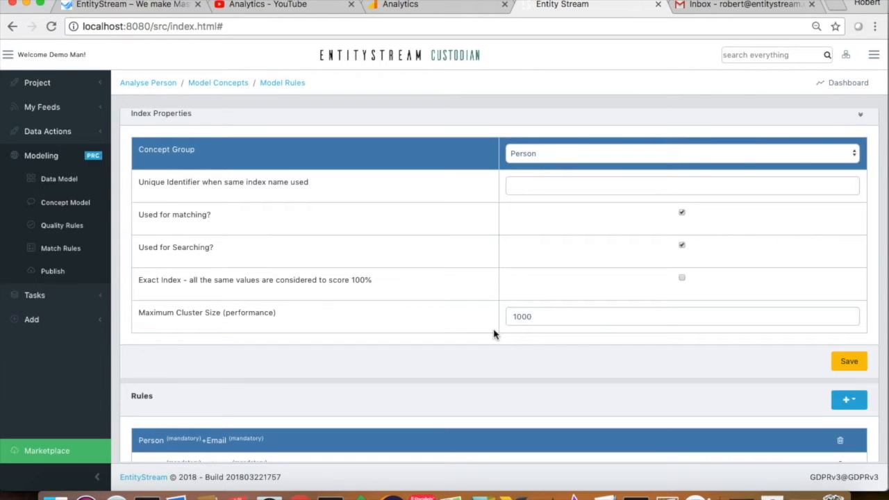
pyautogui.scroll(-6, 493, 334)
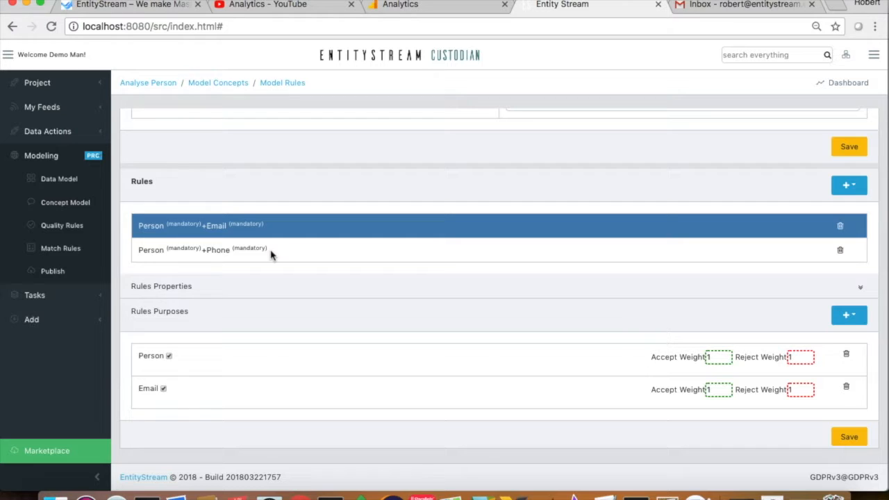
pyautogui.click(859, 317)
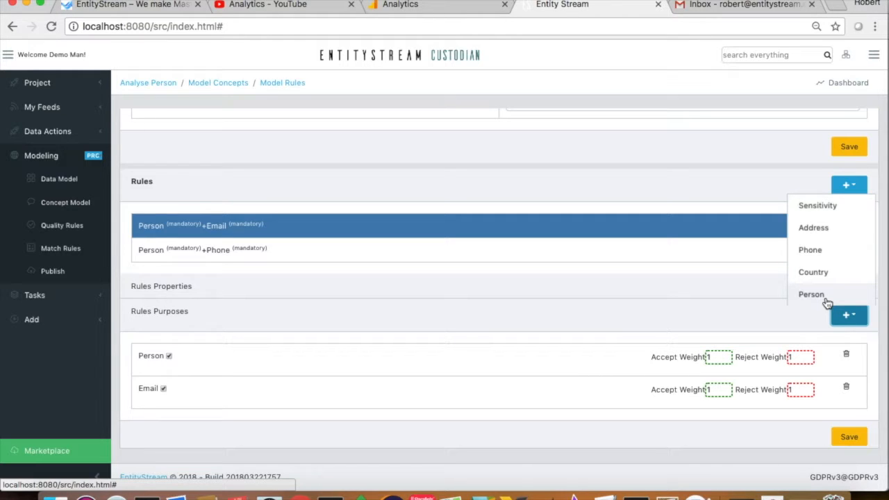
pyautogui.click(758, 295)
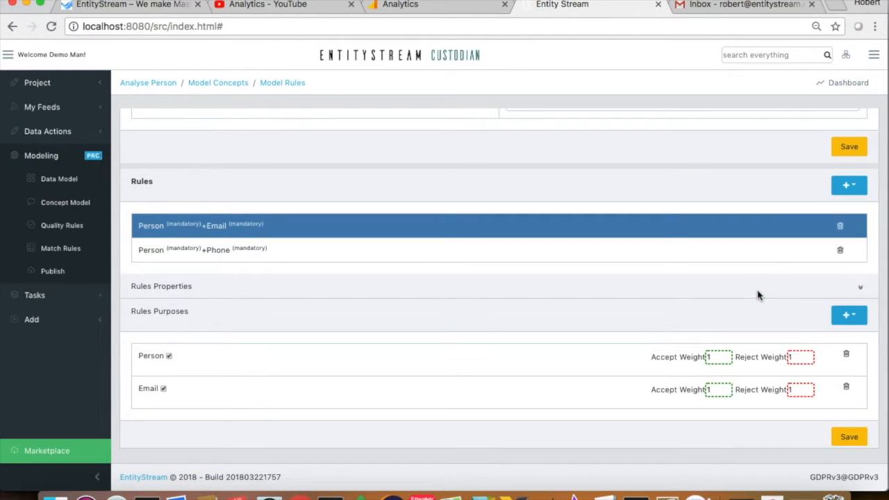
# - Expand the Person+Email rule's properties and inspect its Acceptance Score and Review Score
pyautogui.click(862, 289)
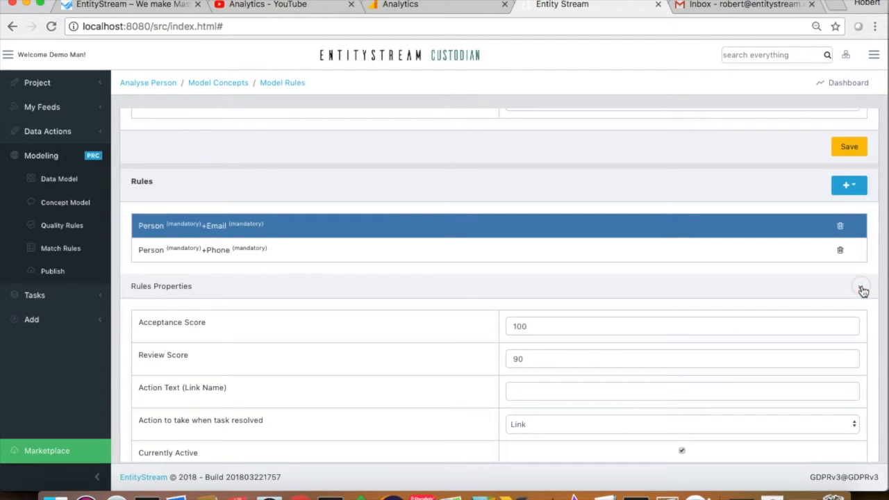
pyautogui.doubleClick(520, 359)
pyautogui.doubleClick(533, 325)
pyautogui.click(535, 360)
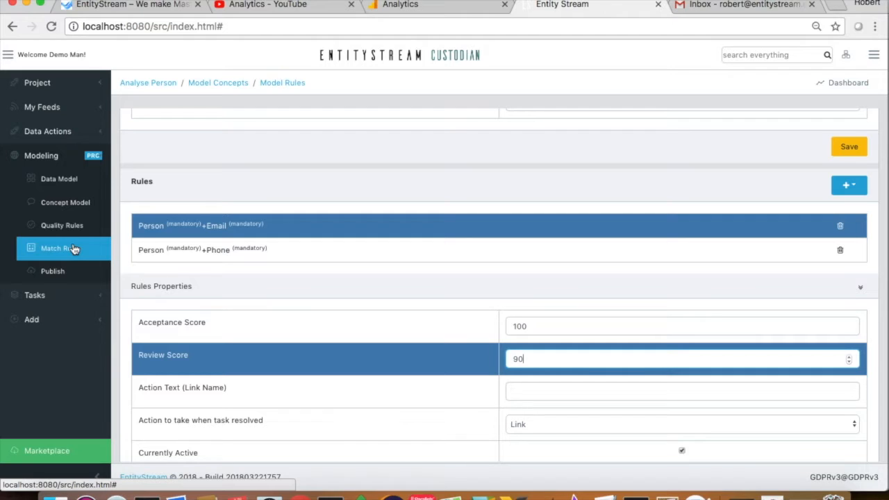
# - In the concept model's Sensitivity group, select the Underage concept and check its table mapping for Employees.xls
pyautogui.click(63, 209)
pyautogui.click(213, 139)
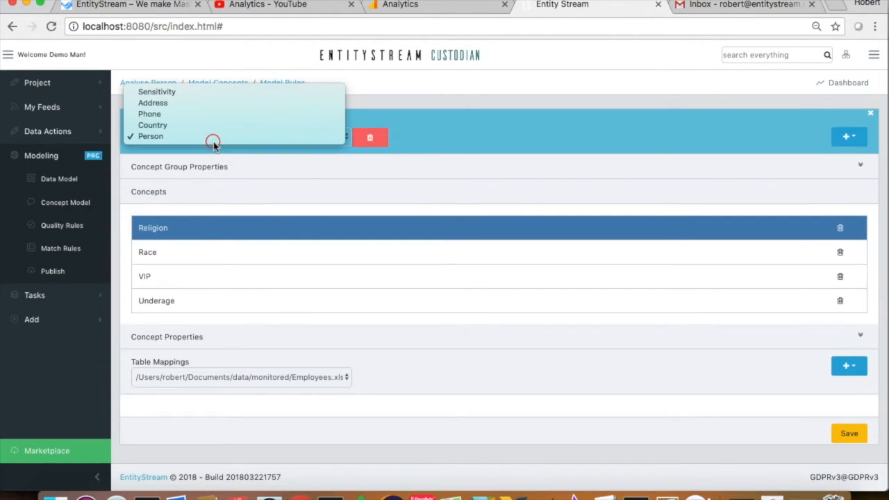
pyautogui.click(174, 91)
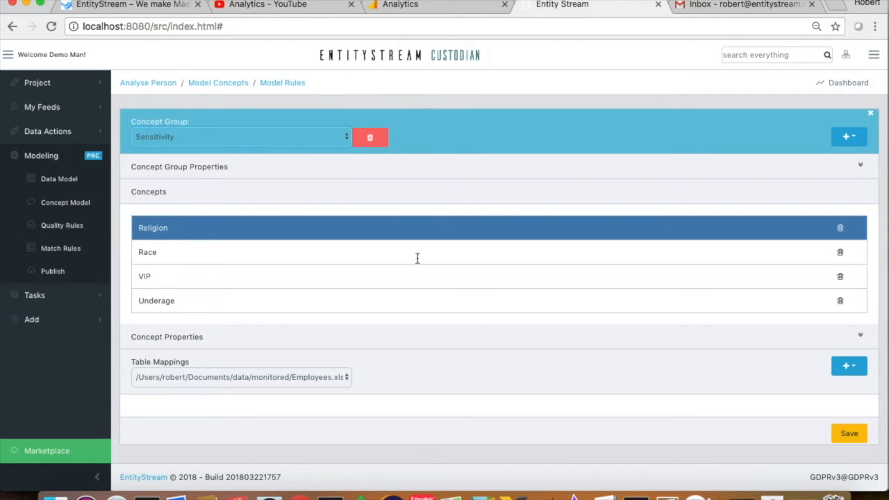
pyautogui.click(207, 303)
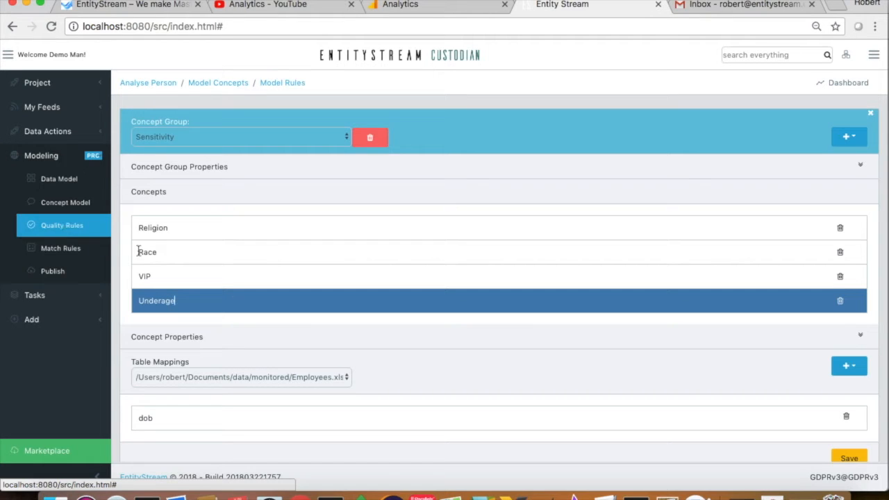
pyautogui.click(334, 378)
pyautogui.click(334, 377)
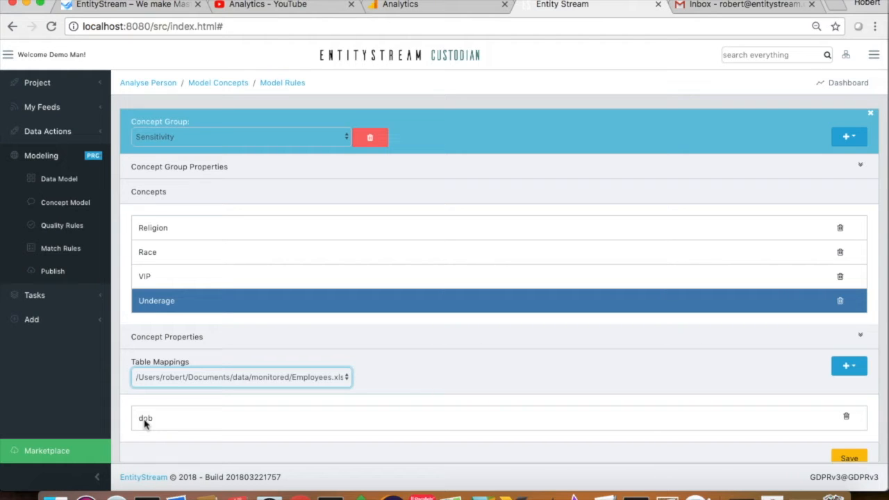
# - Open the quality rules, list the Formula rules and examine the formula for the Underage concept
pyautogui.click(61, 226)
pyautogui.click(226, 137)
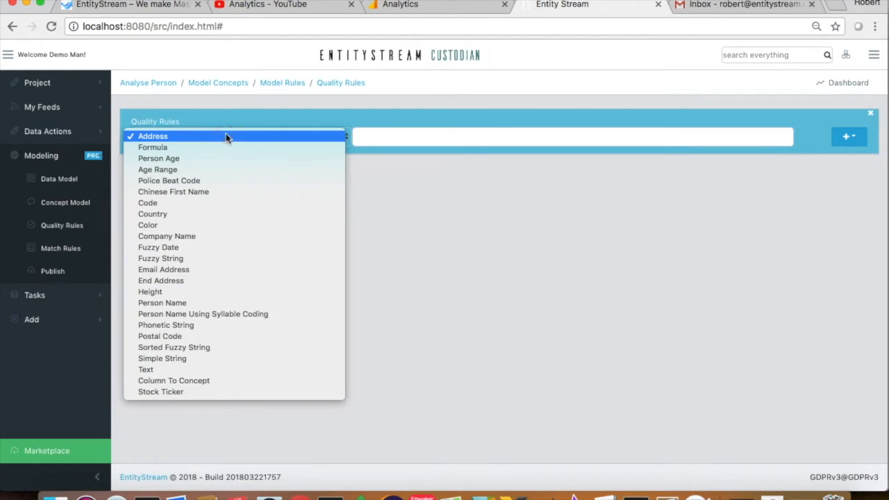
pyautogui.click(203, 146)
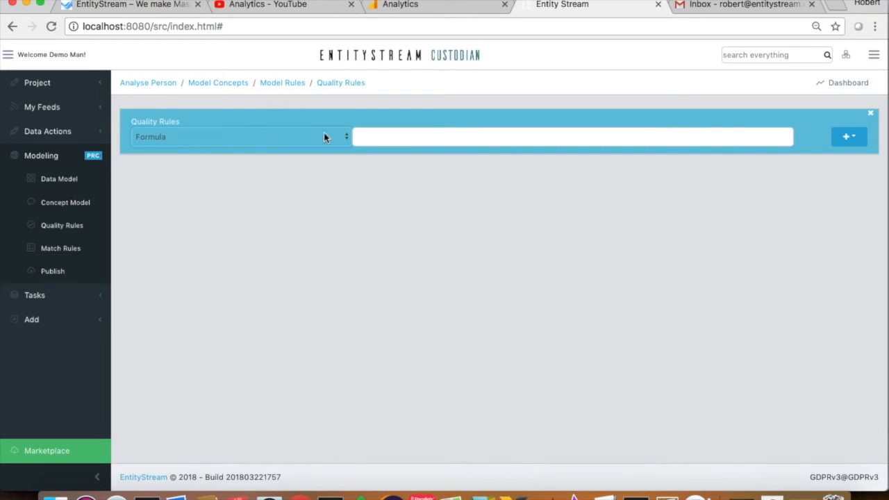
pyautogui.click(360, 136)
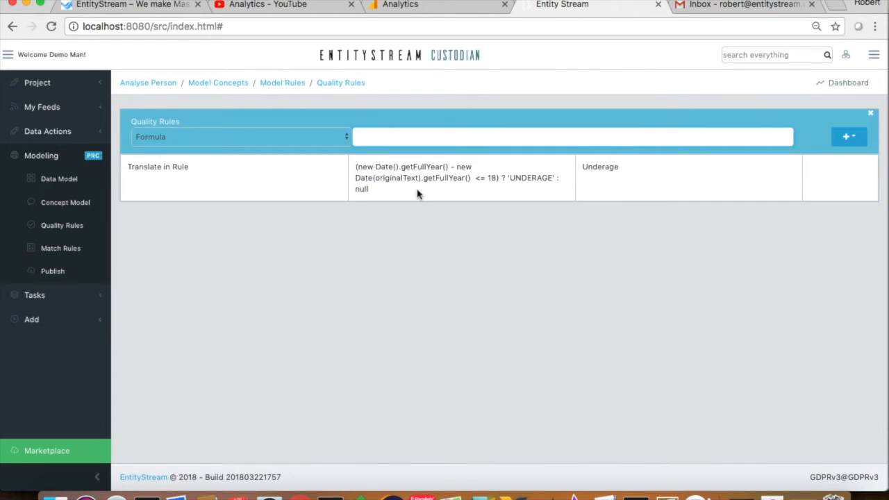
pyautogui.moveTo(625, 168); pyautogui.dragTo(582, 170)
pyautogui.moveTo(434, 192); pyautogui.dragTo(356, 166)
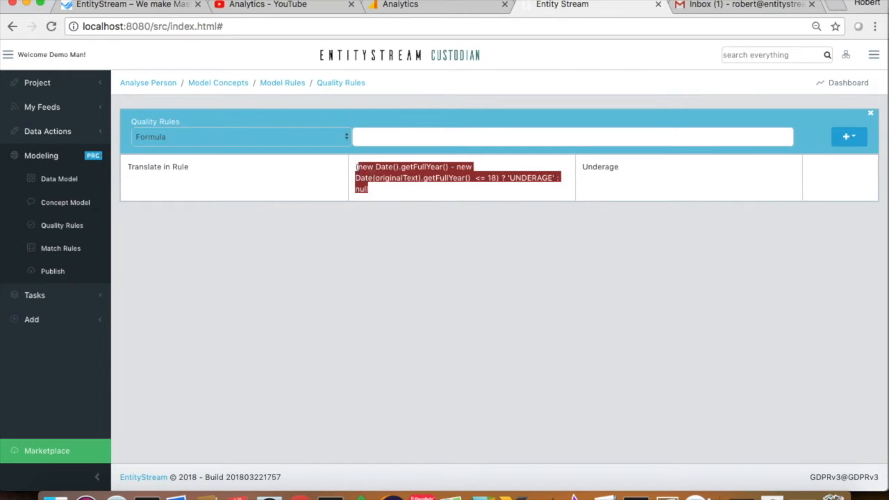
pyautogui.click(380, 178)
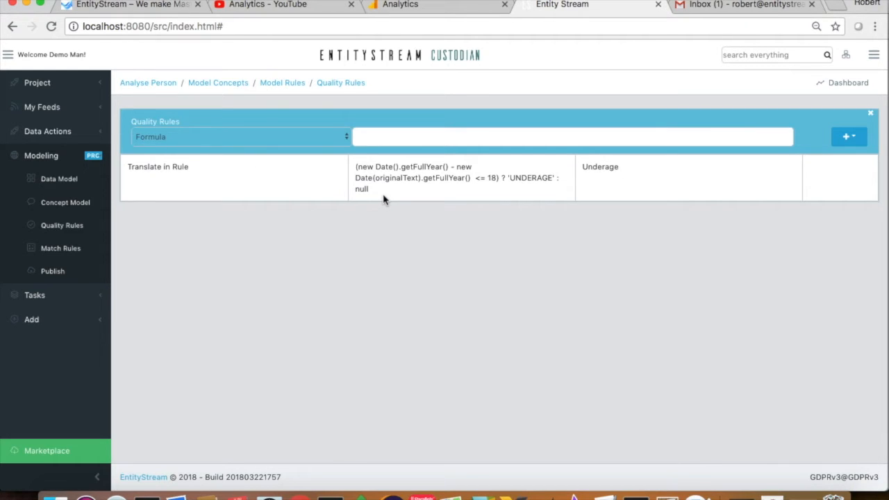
# - Return to the dashboard and inspect the Sensitivity:Underage tile
pyautogui.click(851, 86)
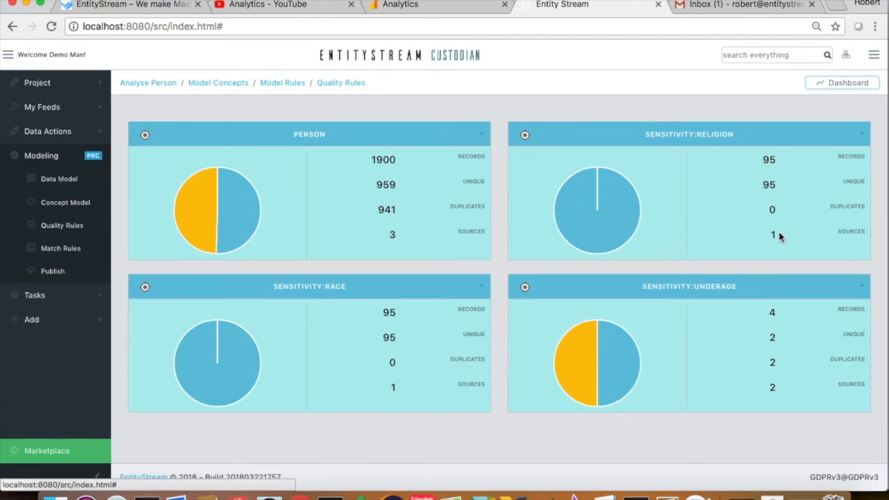
pyautogui.moveTo(738, 288); pyautogui.dragTo(696, 290)
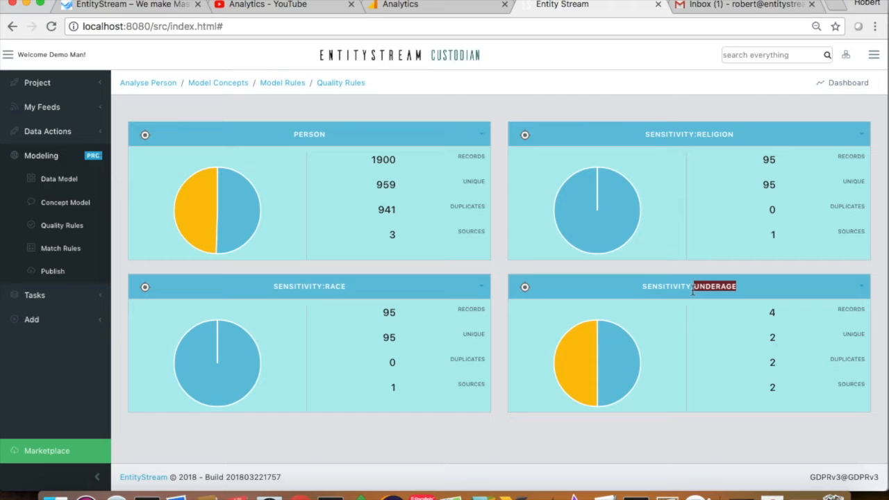
pyautogui.click(671, 289)
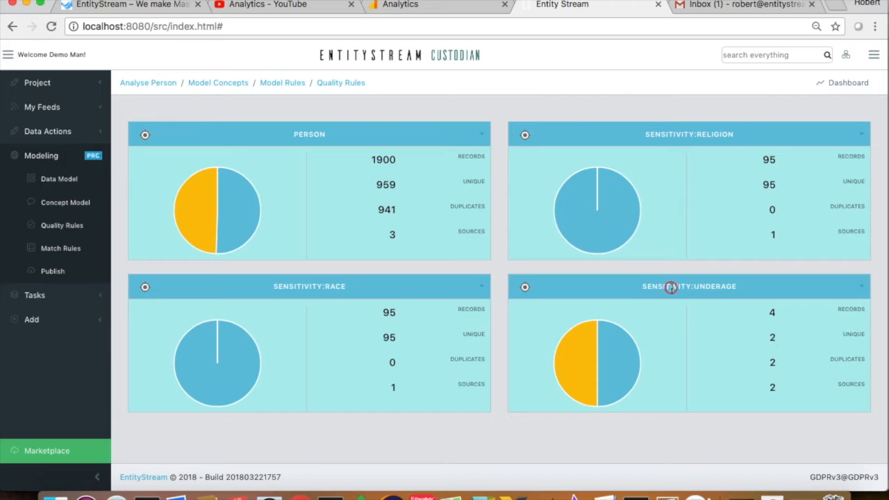
# - List the Country quality rules and filter them by UKR
pyautogui.click(58, 228)
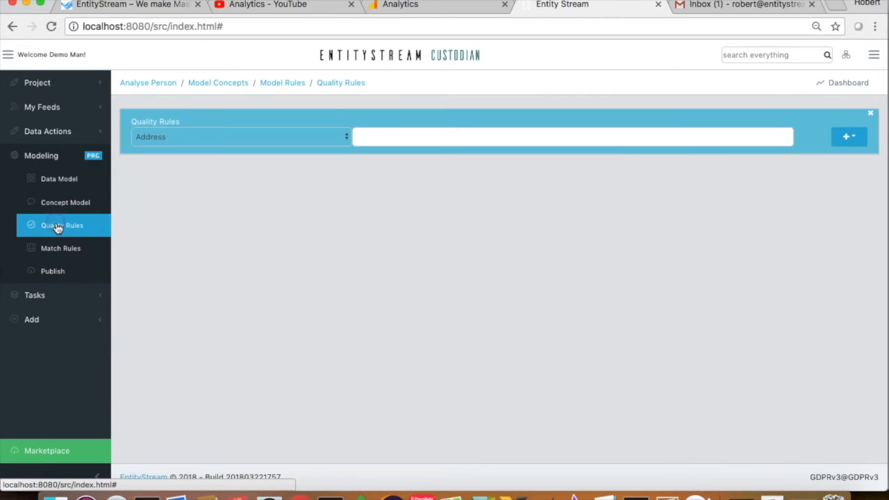
pyautogui.click(220, 139)
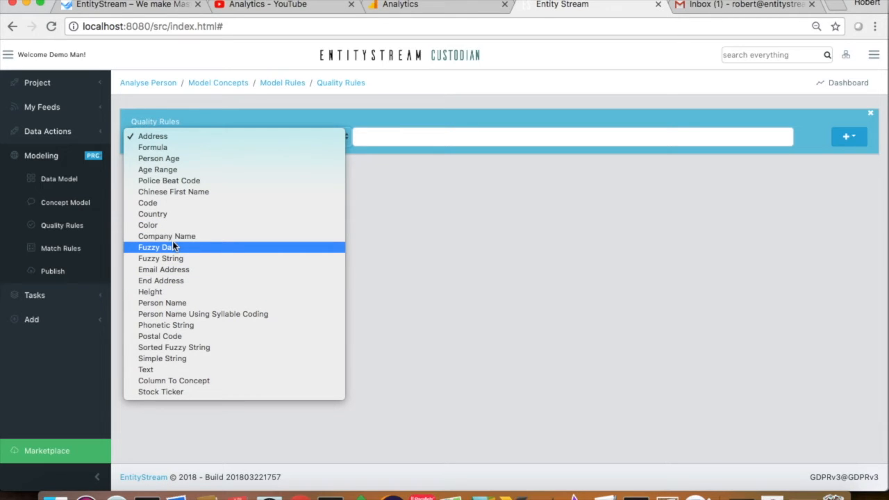
pyautogui.click(157, 215)
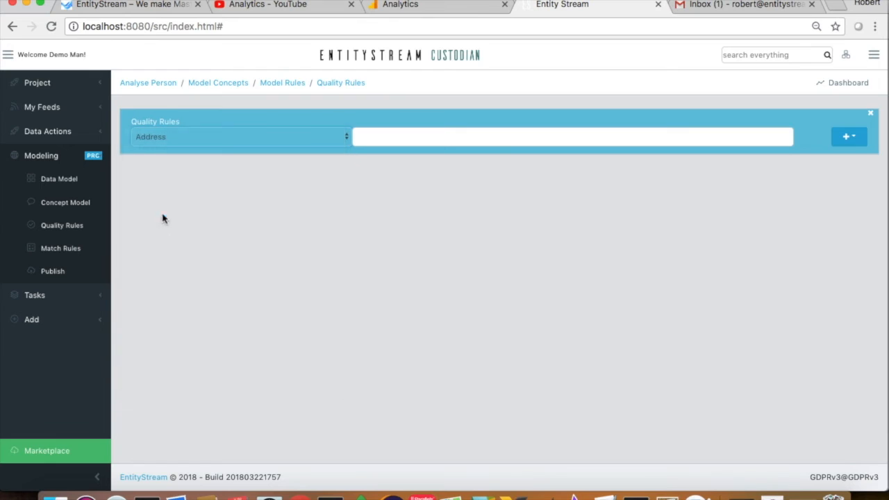
pyautogui.click(375, 133)
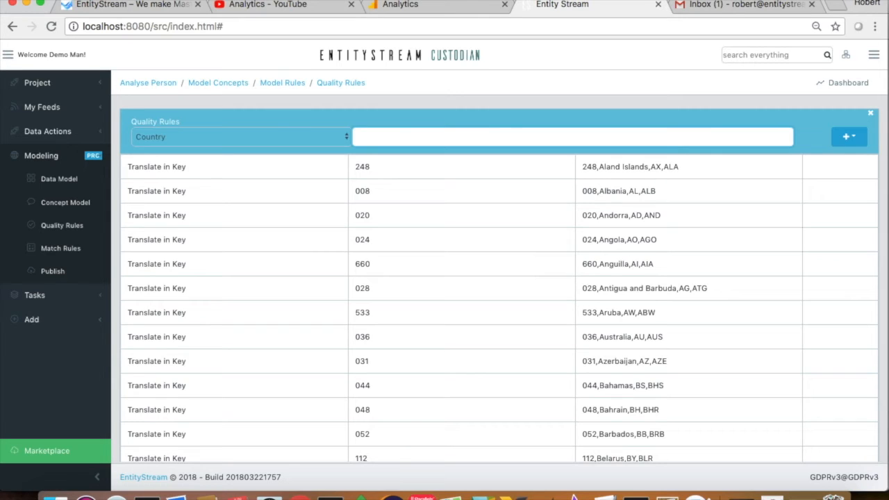
pyautogui.write('UKR')
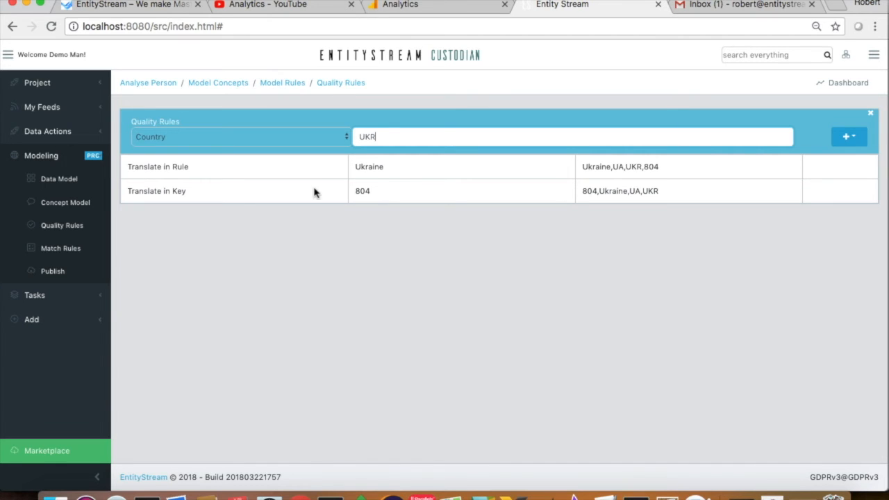
# - Examine the Ukraine rule's list of translation values and the available quality rule types, keeping Country selected
pyautogui.moveTo(666, 169); pyautogui.dragTo(581, 169)
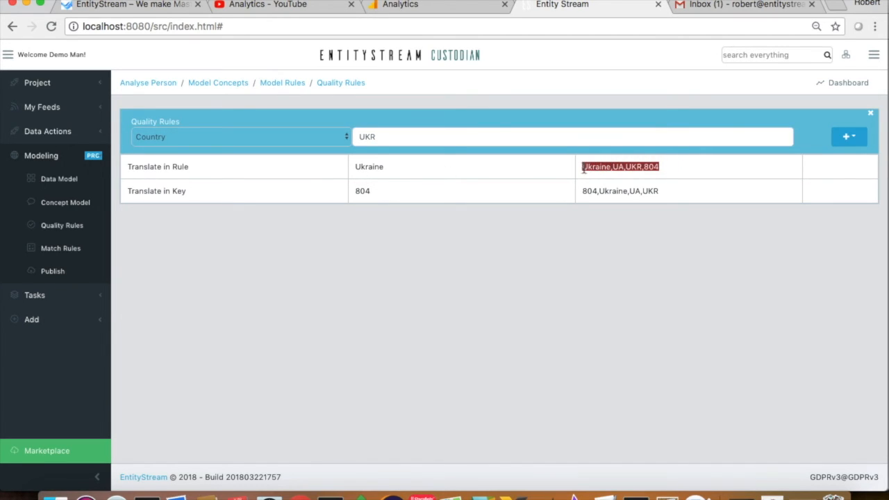
pyautogui.click(672, 168)
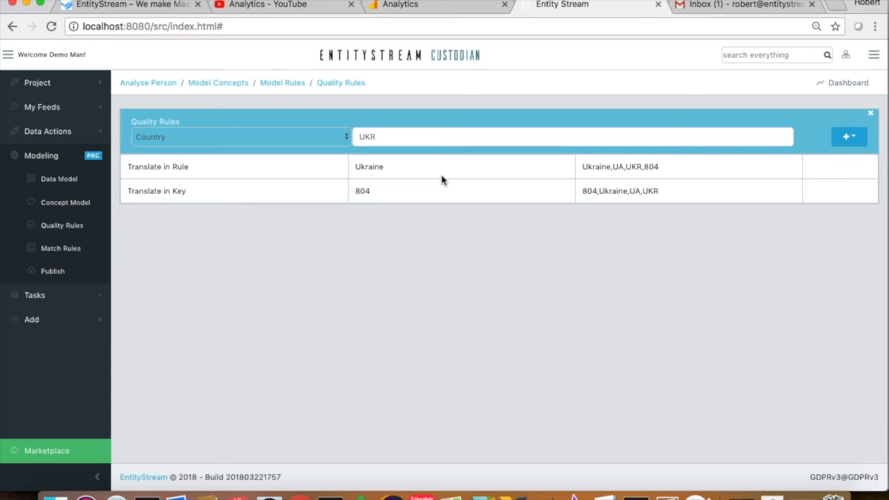
pyautogui.click(262, 136)
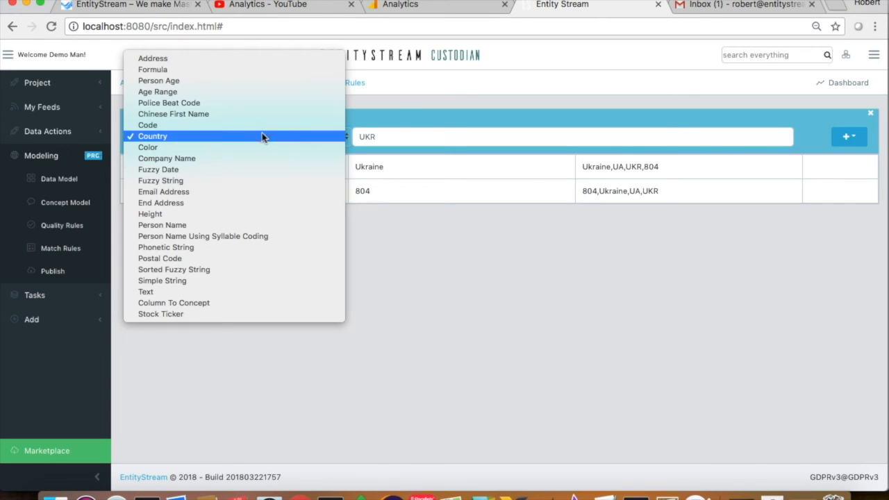
pyautogui.click(409, 139)
# - Edit Ukraine's Translate in Rule entry and append UKRA to its comma-separated translation values
pyautogui.click(672, 171)
pyautogui.click(664, 170)
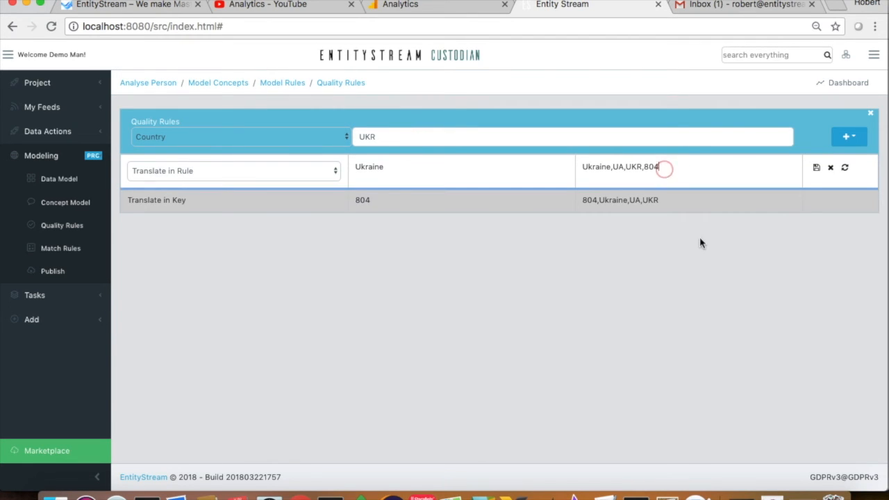
pyautogui.write(',UKRA')
pyautogui.click(526, 1)
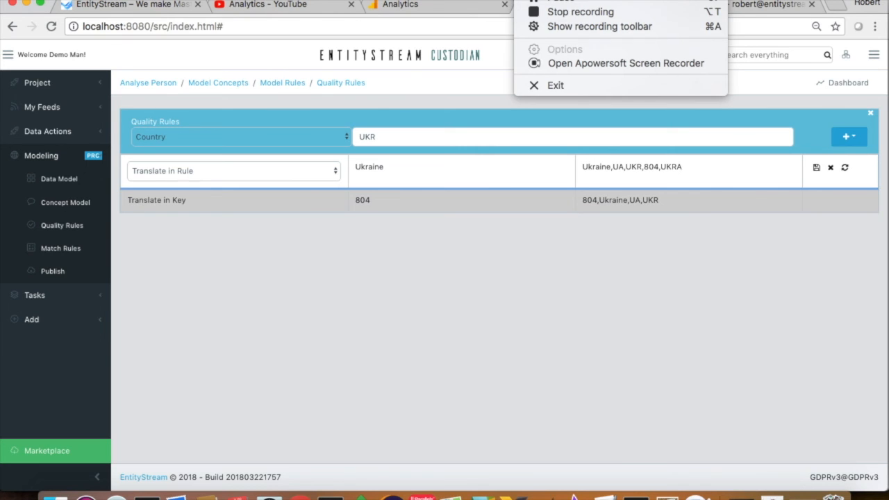
pyautogui.click(535, 10)
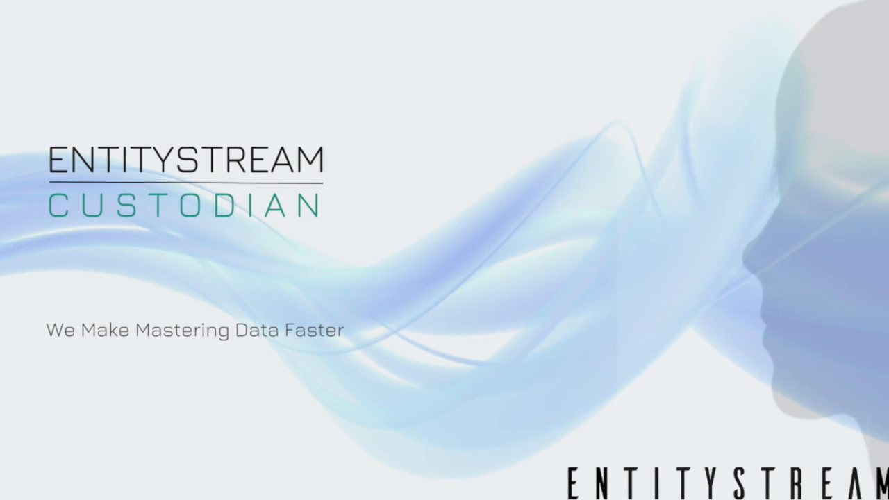